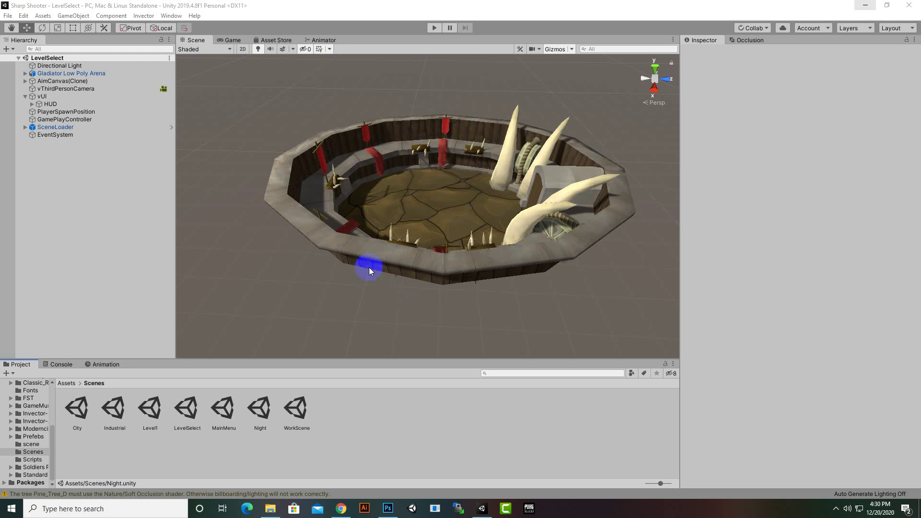
# Nudge PlayerSpawnPosition along Z to 1012.95, then show the root Assets folder
pyautogui.scroll(6, 424, 191)
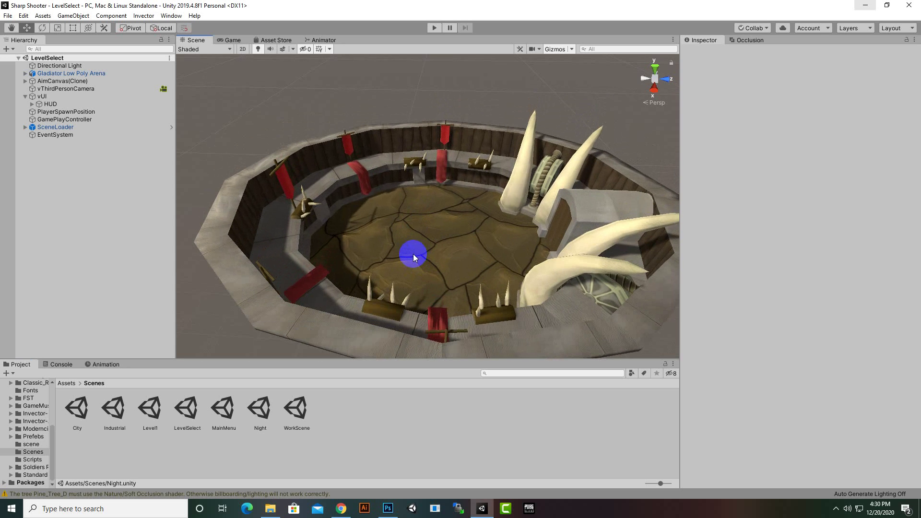
pyautogui.scroll(3, 412, 255)
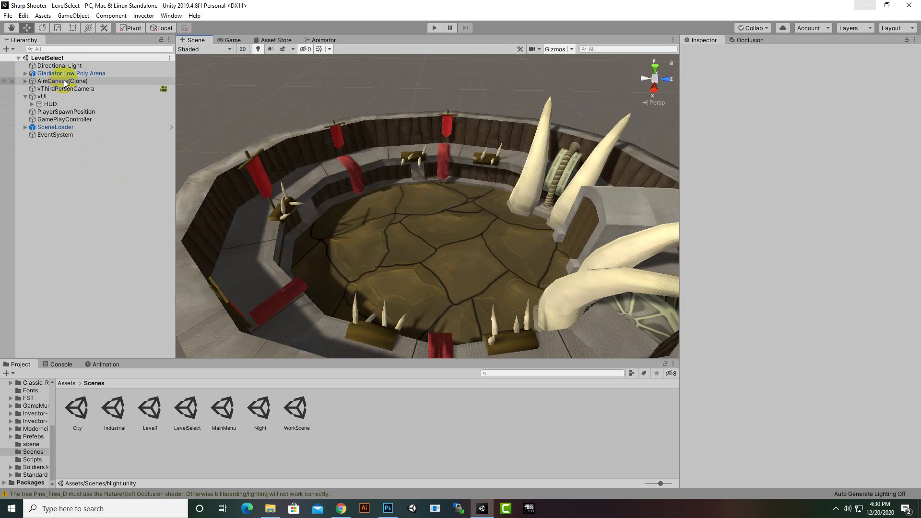
pyautogui.click(67, 126)
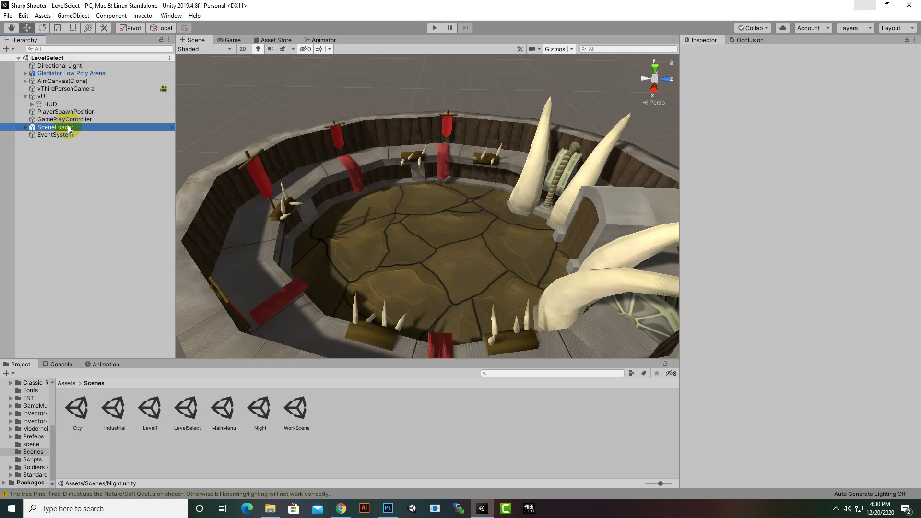
pyautogui.click(78, 111)
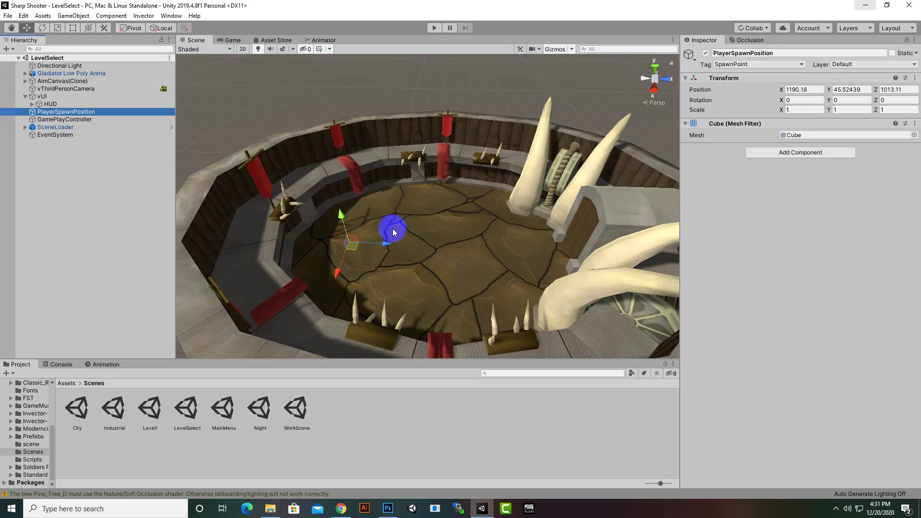
pyautogui.moveTo(384, 246); pyautogui.dragTo(384, 248)
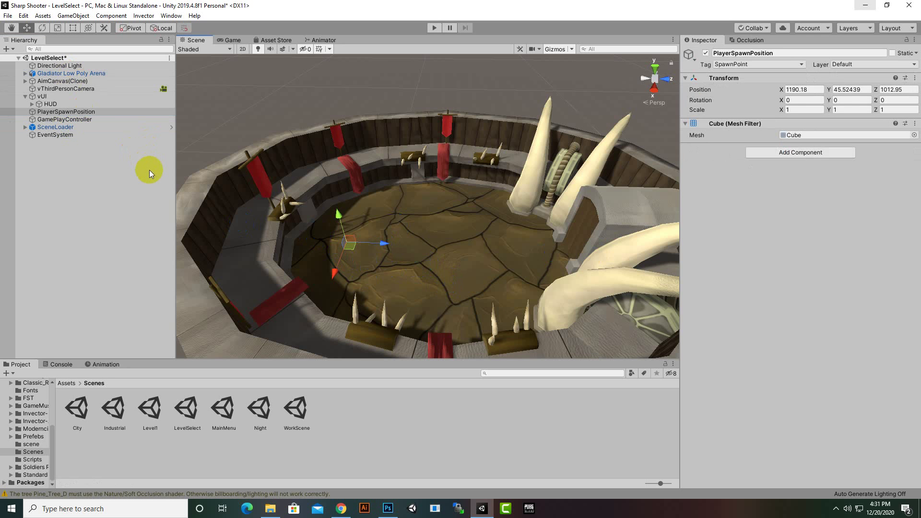
pyautogui.click(64, 385)
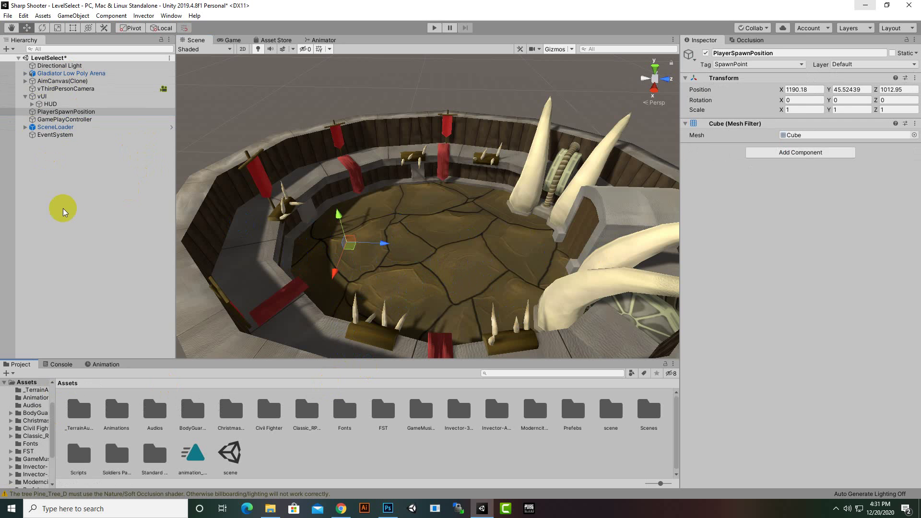
# Create a Cube and slide it into the arena at X 1188.3, Y 47.67905, Z 1020.18
pyautogui.rightClick(60, 173)
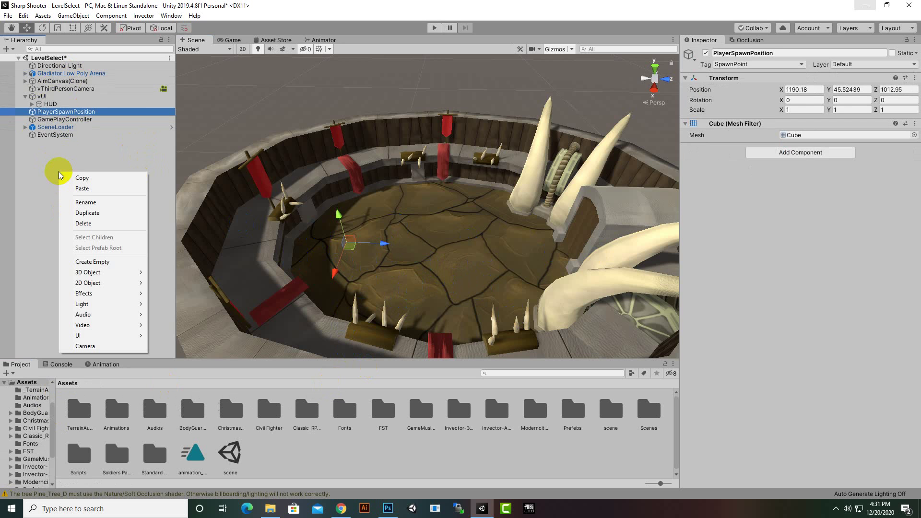
pyautogui.moveTo(96, 272)
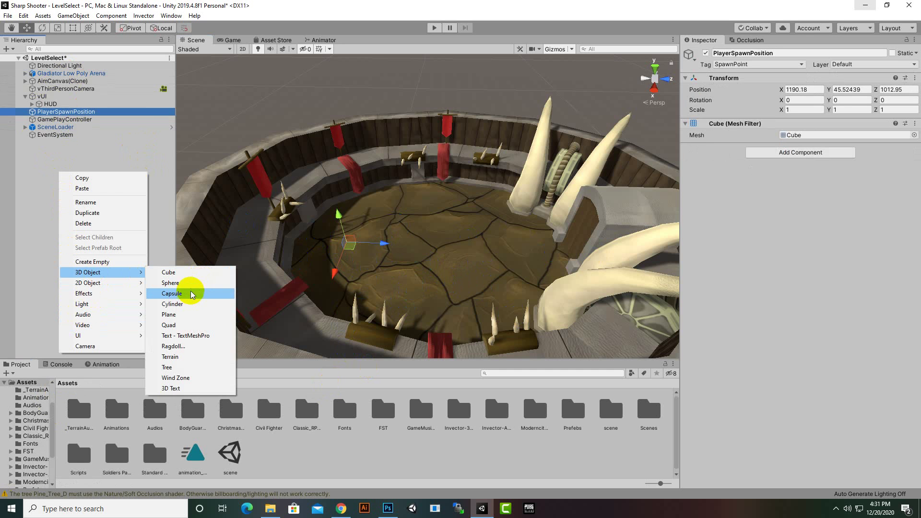
pyautogui.click(189, 272)
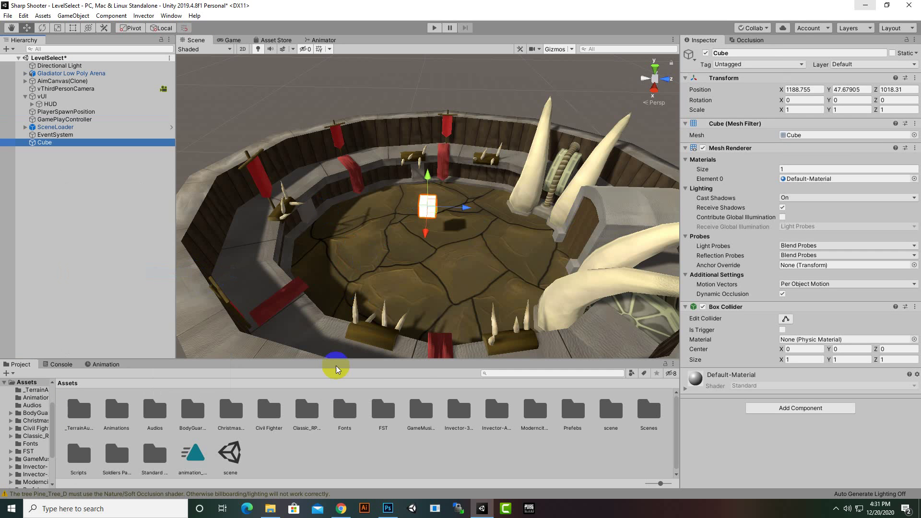
pyautogui.scroll(5, 480, 230)
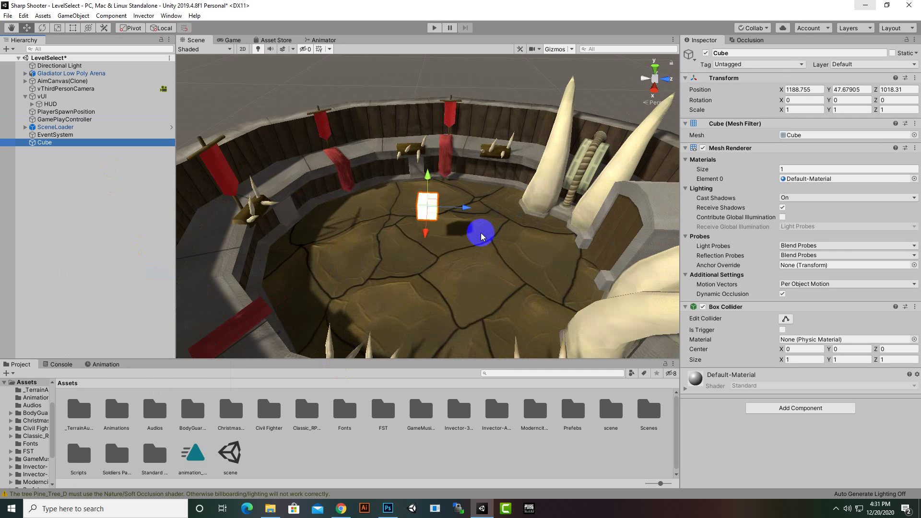
pyautogui.moveTo(469, 207); pyautogui.dragTo(473, 232)
pyautogui.scroll(-2, 483, 257)
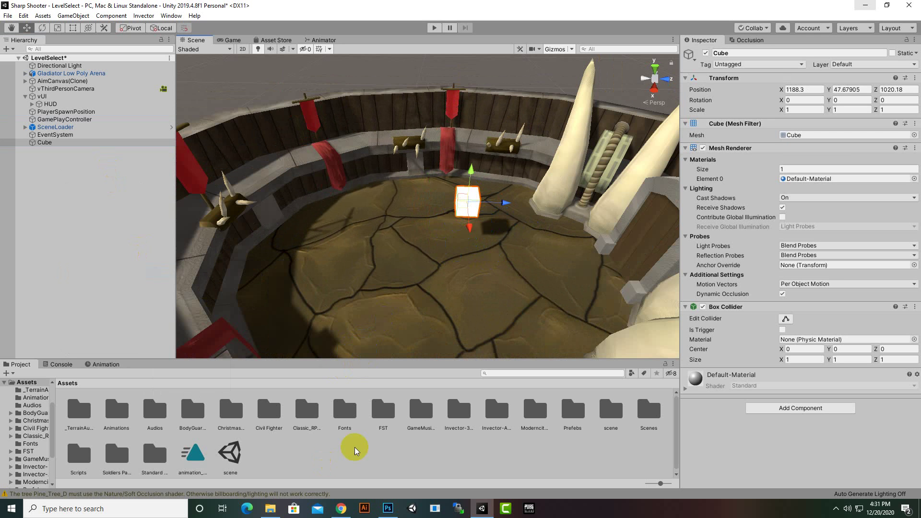
# Open Classic_RPG_GUI and browse its frame_backgrounds, Photoshop and Parts subfolders
pyautogui.click(421, 410)
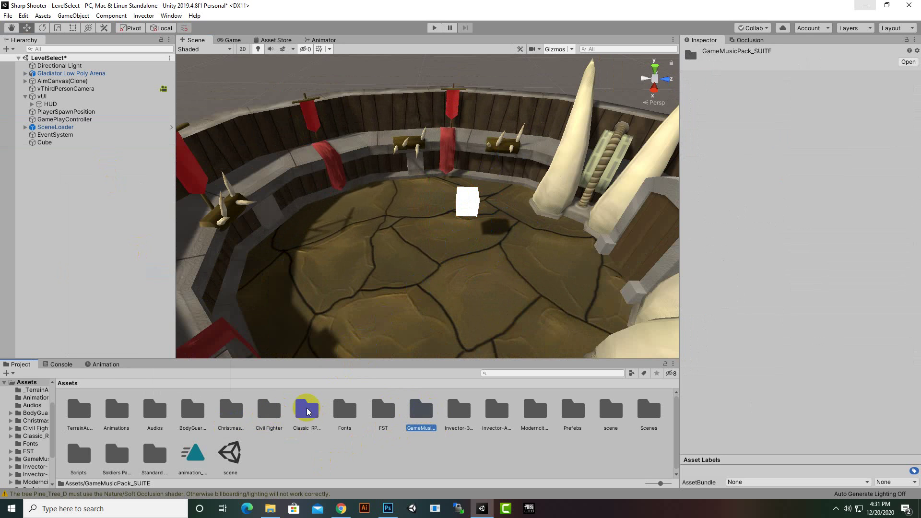
pyautogui.doubleClick(305, 410)
pyautogui.doubleClick(84, 414)
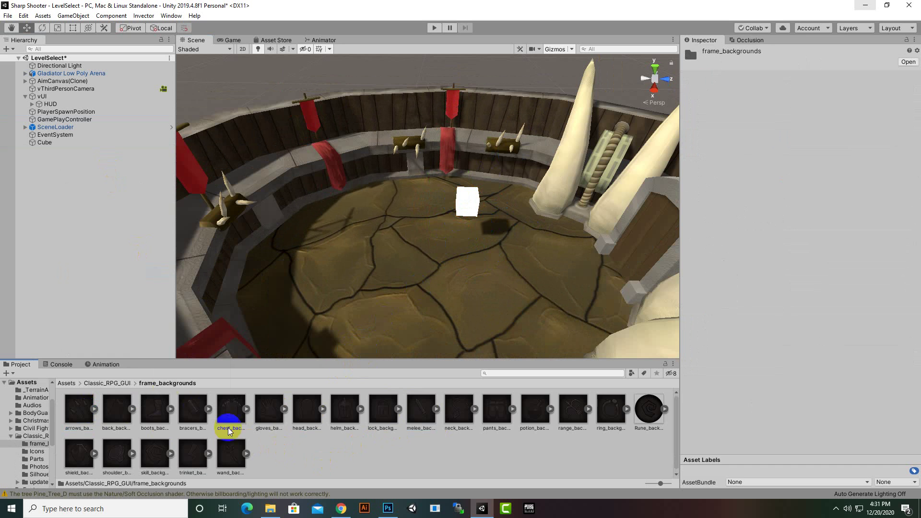
pyautogui.click(121, 382)
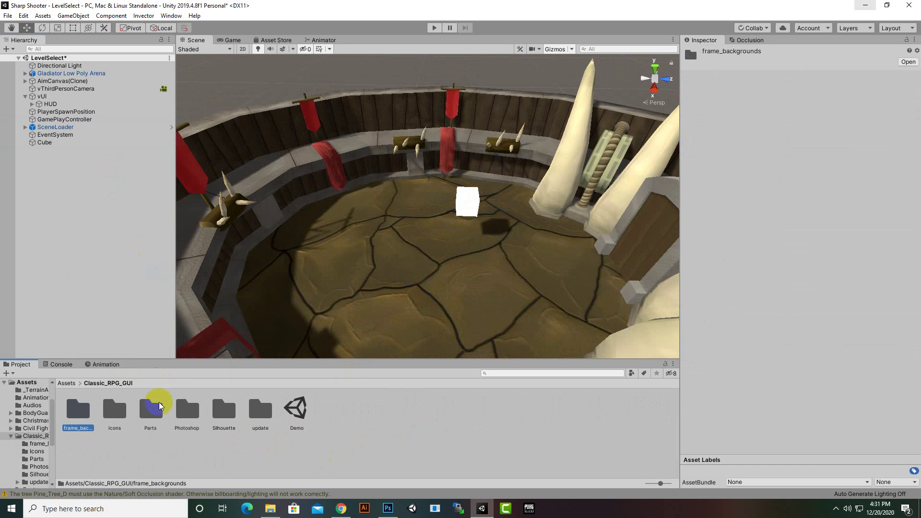
pyautogui.doubleClick(188, 414)
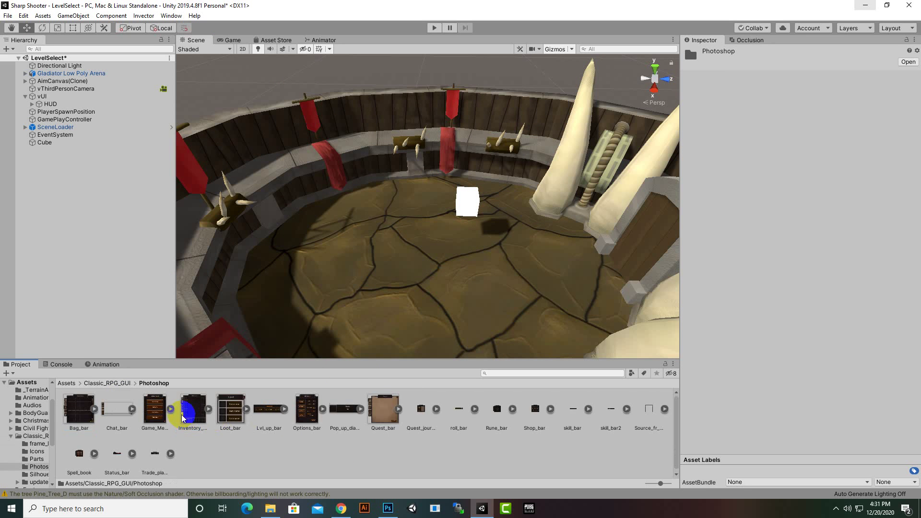
pyautogui.click(107, 382)
pyautogui.click(149, 413)
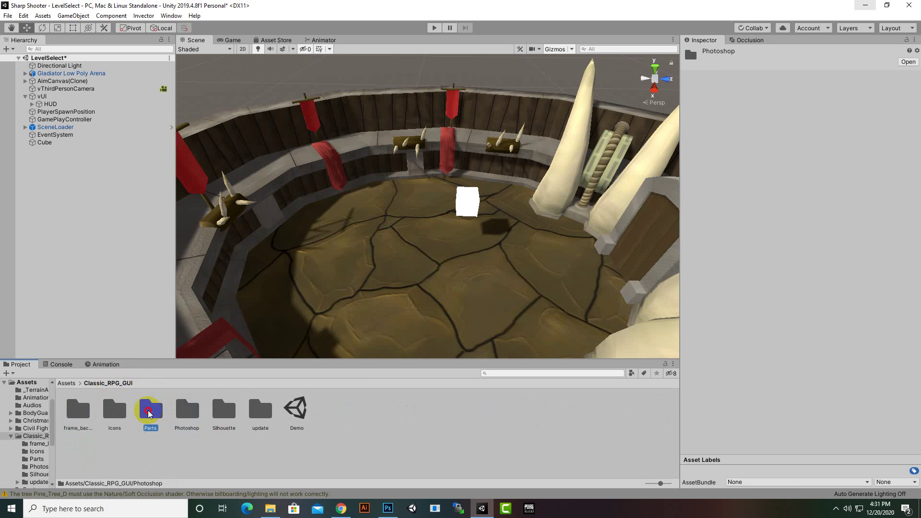
pyautogui.doubleClick(149, 413)
pyautogui.scroll(-3, 192, 448)
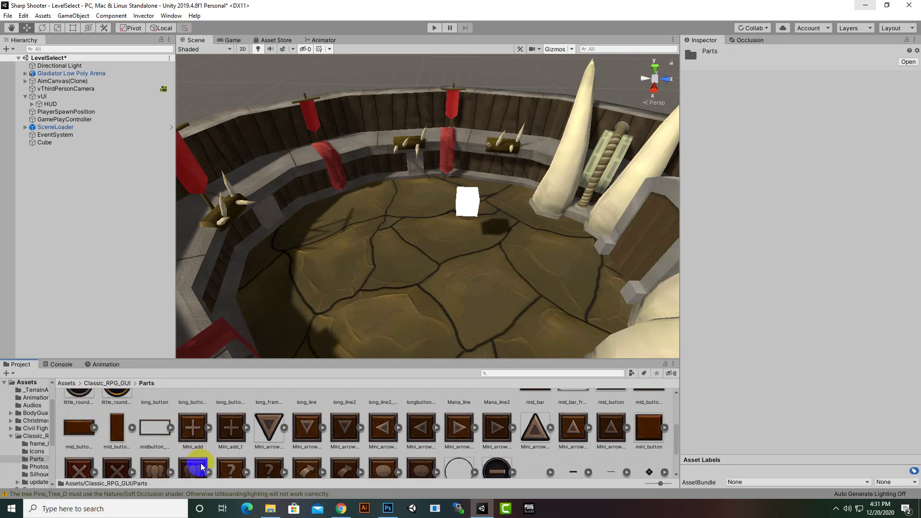
pyautogui.scroll(-5, 202, 466)
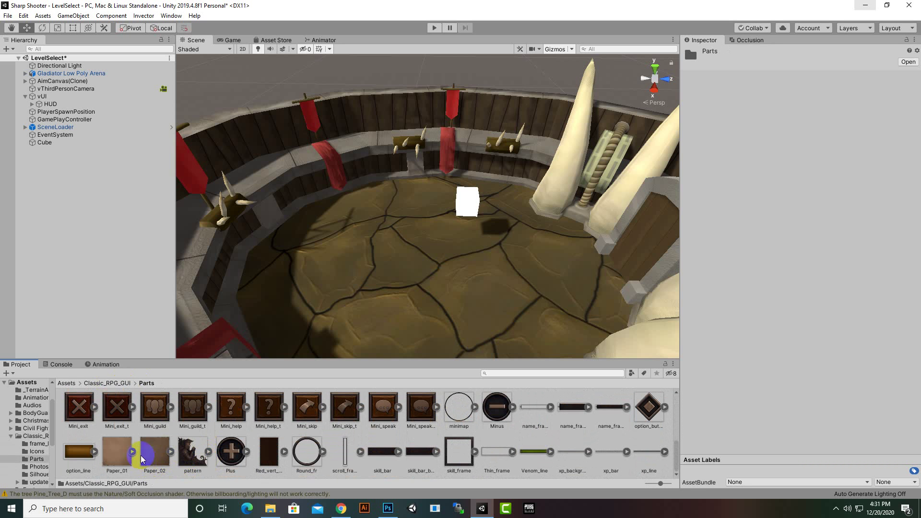
pyautogui.scroll(5, 465, 428)
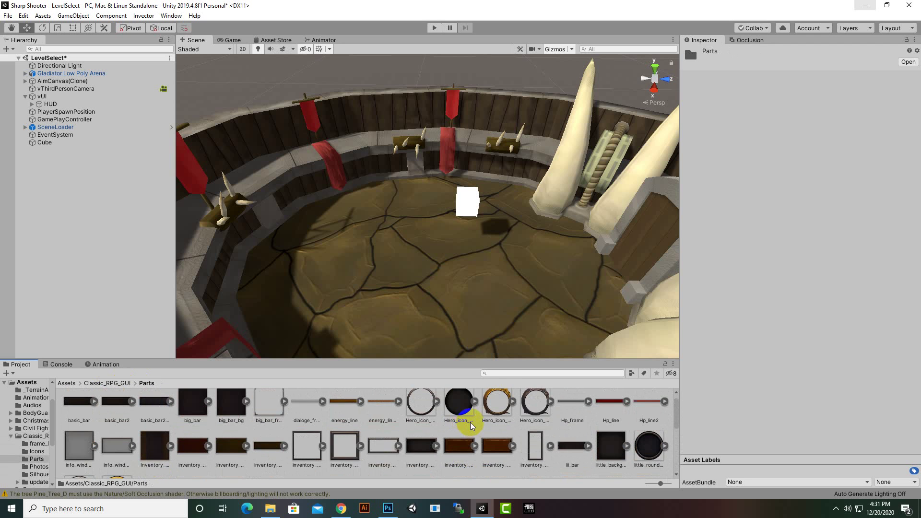
# Look through the Icons and Silhouette folders, then open the update folder
pyautogui.click(107, 383)
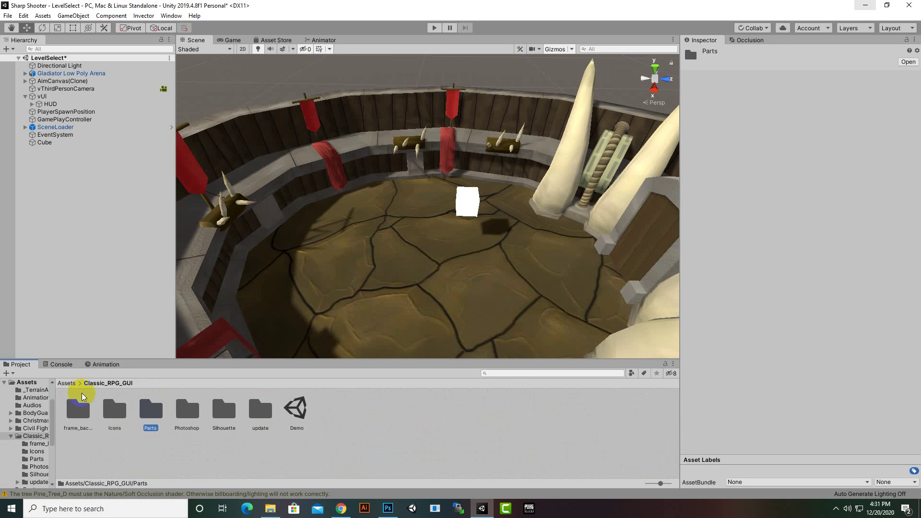
pyautogui.doubleClick(123, 415)
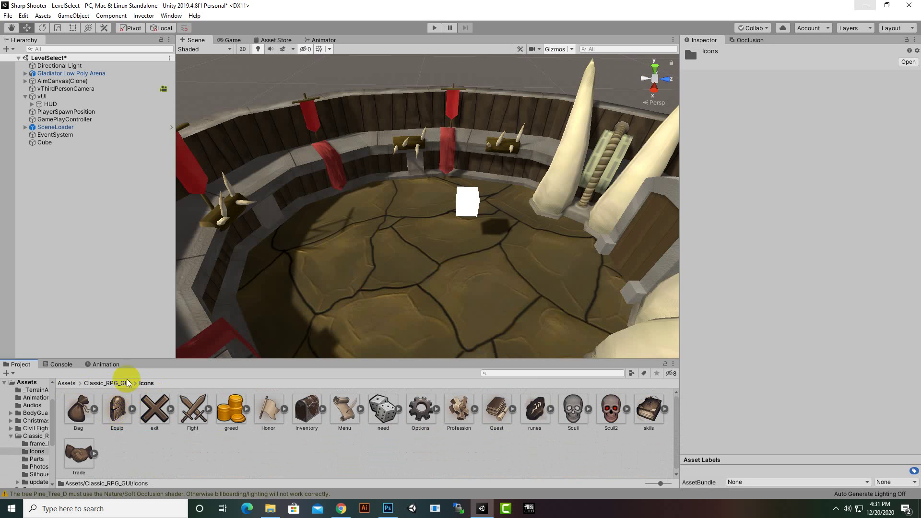
pyautogui.click(104, 383)
pyautogui.doubleClick(224, 411)
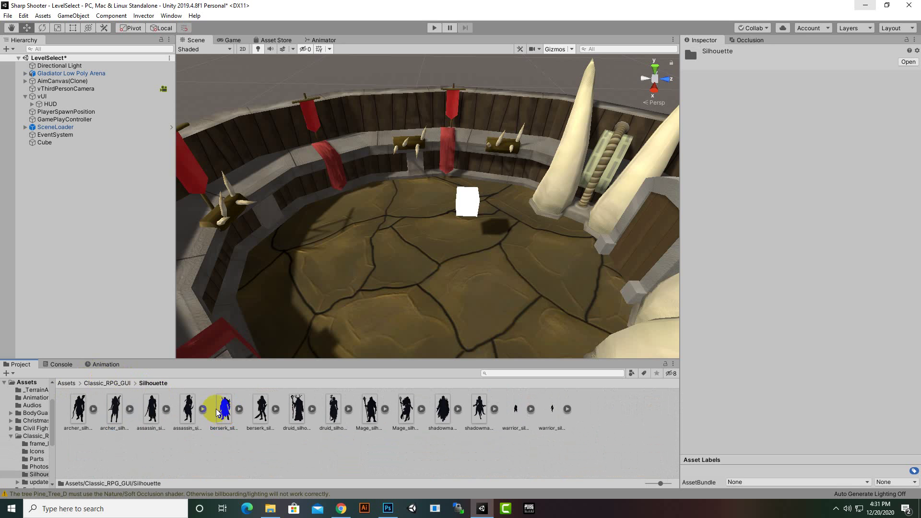
pyautogui.click(133, 382)
pyautogui.doubleClick(259, 413)
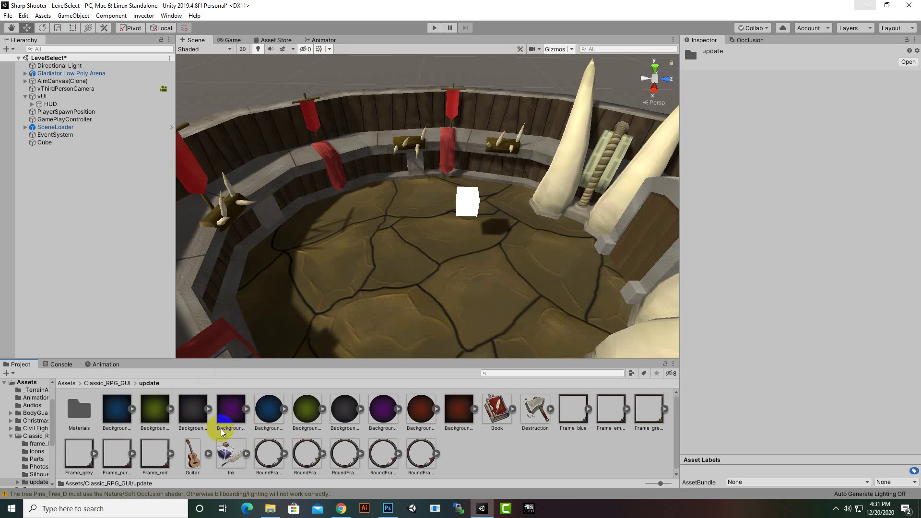
# Apply the Background_blue material to the cube and lower it to Y 45.32
pyautogui.moveTo(388, 330); pyautogui.dragTo(475, 246, button='right')
pyautogui.click(480, 207)
pyautogui.moveTo(155, 414); pyautogui.dragTo(482, 225)
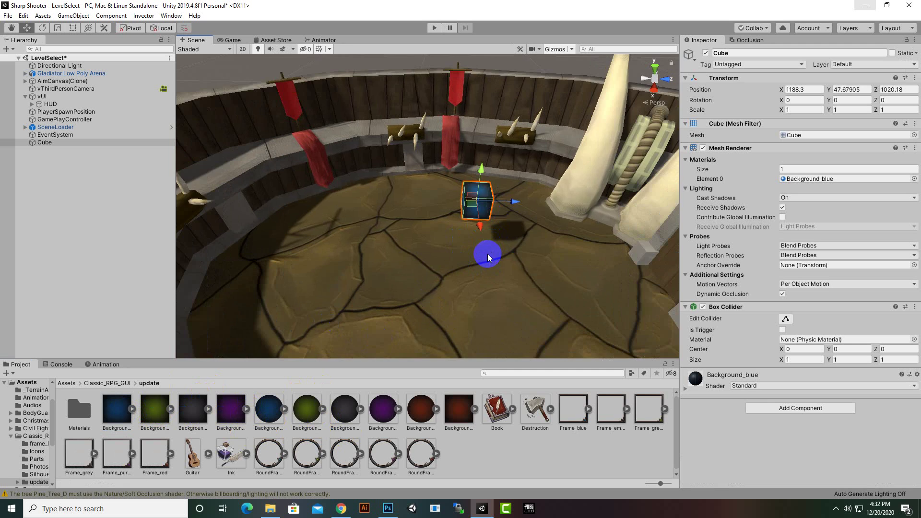
pyautogui.scroll(3, 485, 254)
pyautogui.moveTo(511, 172); pyautogui.dragTo(513, 242)
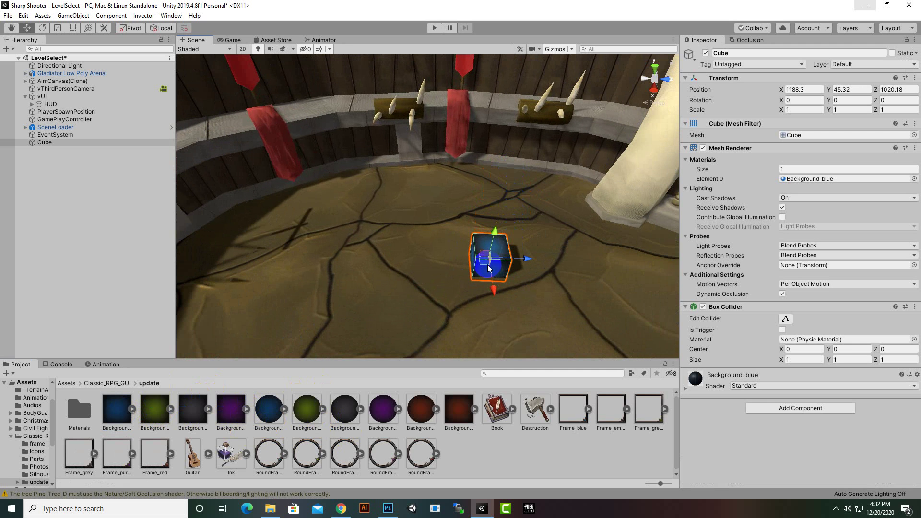
# Show the Assets > Scenes folder in the project browser
pyautogui.rightClick(58, 143)
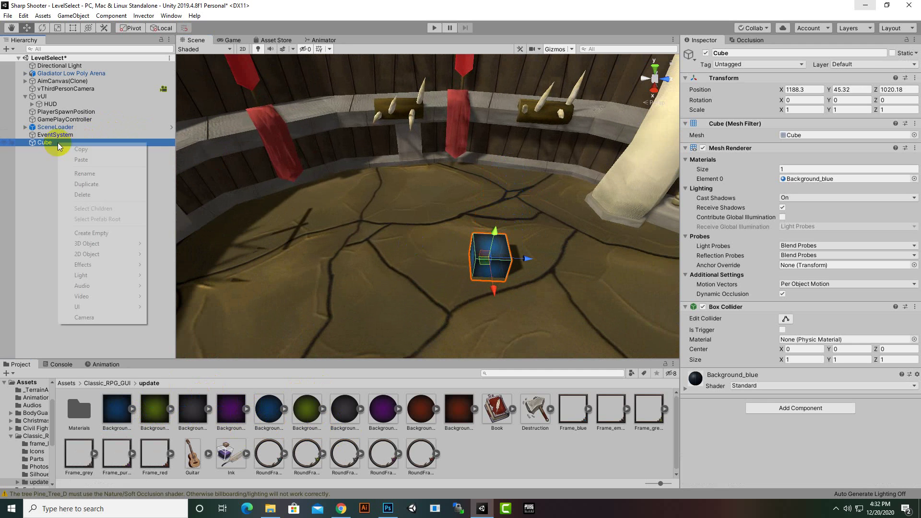
pyautogui.click(83, 172)
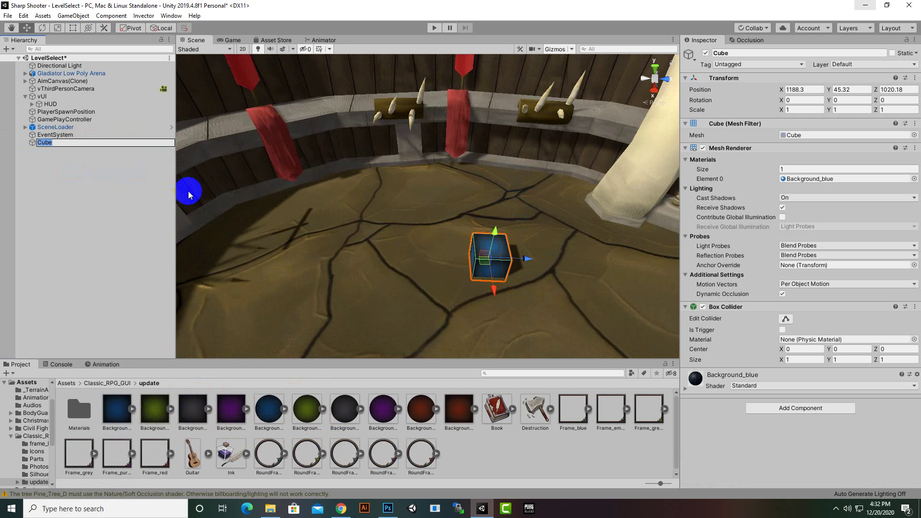
pyautogui.click(67, 382)
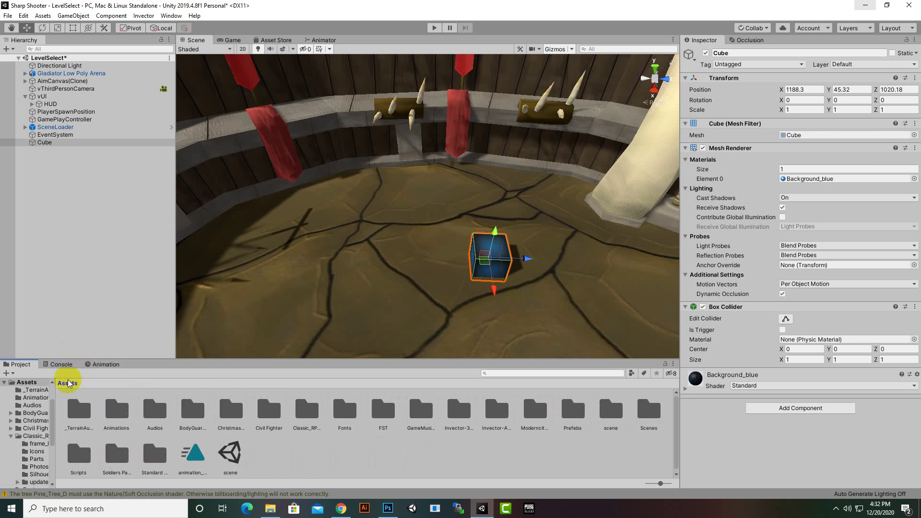
pyautogui.doubleClick(649, 410)
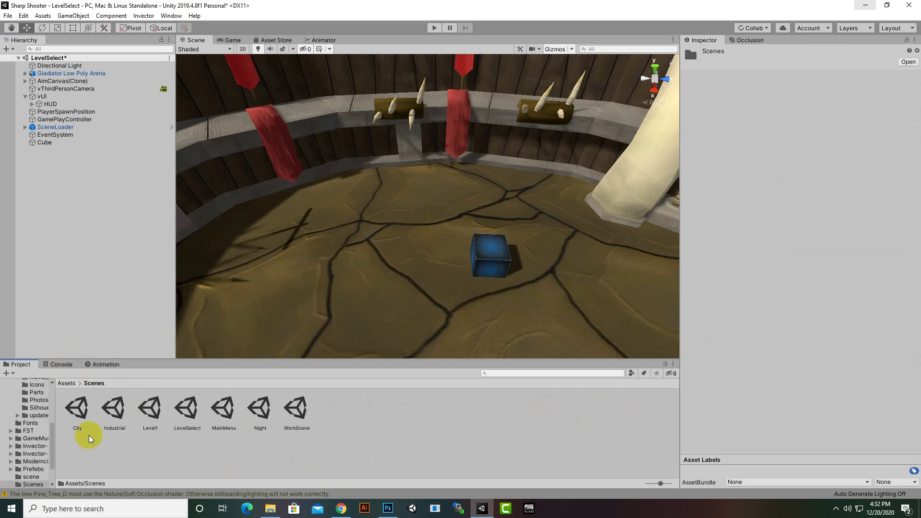
# Rename the cube to City Trigger
pyautogui.rightClick(47, 142)
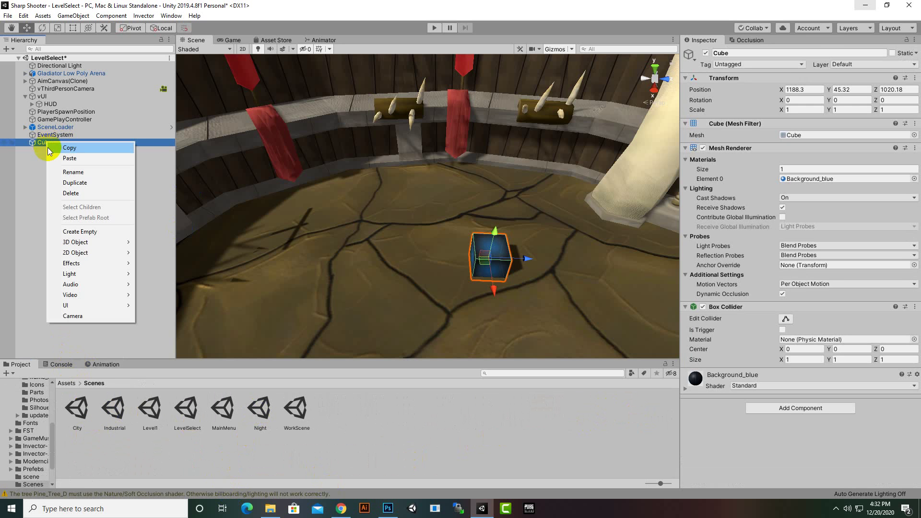
pyautogui.click(72, 173)
pyautogui.write('Cit')
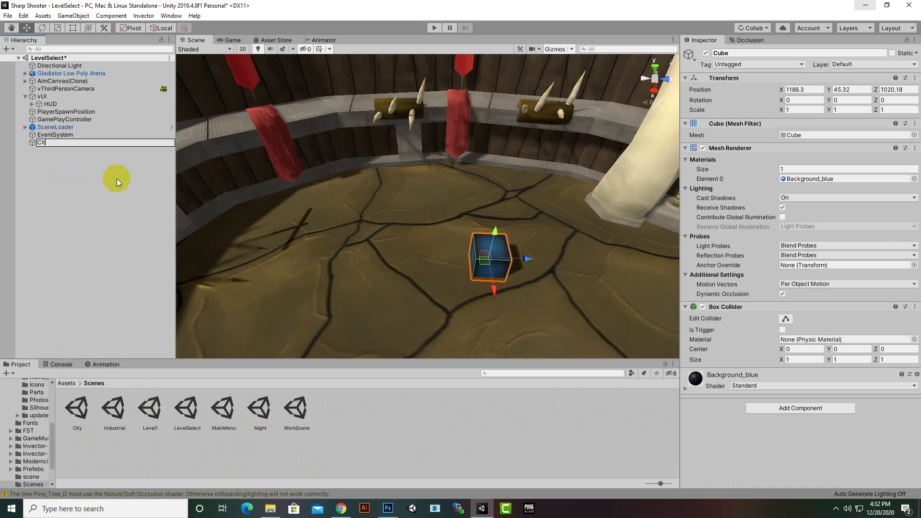
pyautogui.write('y Trigger')
pyautogui.press('Return')
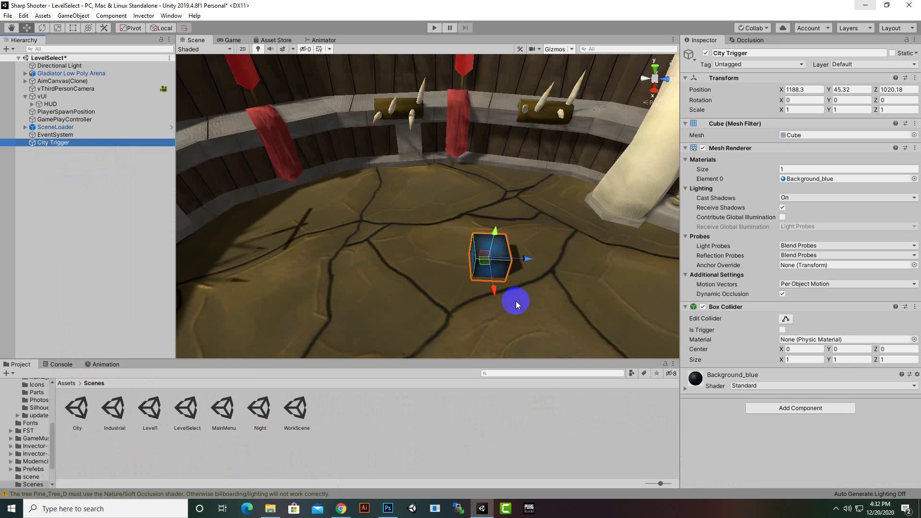
# Shift City Trigger slightly along X and scale it uniformly to 2.3905
pyautogui.moveTo(497, 297); pyautogui.dragTo(489, 248)
pyautogui.click(57, 27)
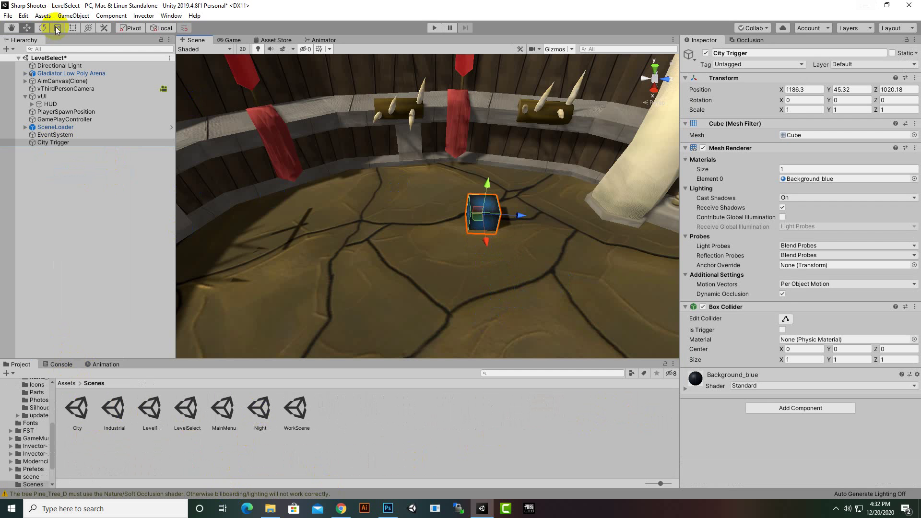
pyautogui.moveTo(482, 214); pyautogui.dragTo(535, 172)
# Rotate City Trigger to -25.124 on the Y axis
pyautogui.click(42, 27)
pyautogui.moveTo(516, 244)
pyautogui.mouseDown()
pyautogui.moveTo(504, 247)
pyautogui.moveTo(533, 243)
pyautogui.mouseUp()
pyautogui.scroll(-3, 533, 244)
pyautogui.moveTo(536, 257); pyautogui.dragTo(539, 247, button='middle')
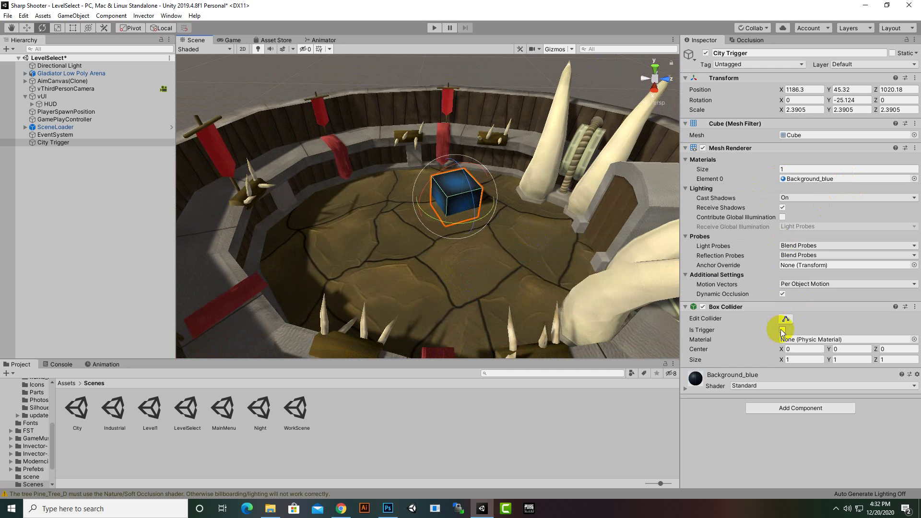
pyautogui.click(27, 27)
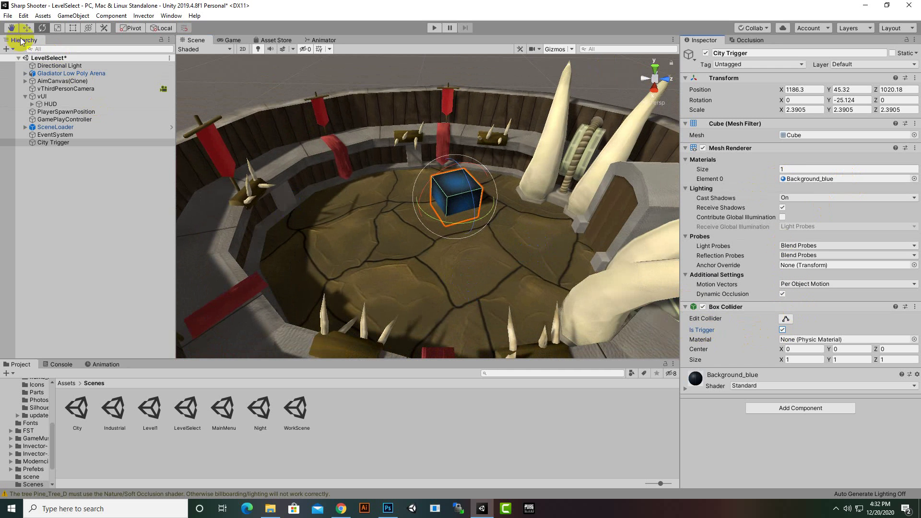
# Flatten the City Trigger cube into a thin pad by shrinking its height
pyautogui.scroll(3, 491, 214)
pyautogui.keyDown('alt'); pyautogui.moveTo(484, 231); pyautogui.dragTo(260, 207); pyautogui.keyUp('alt')
pyautogui.click(62, 28)
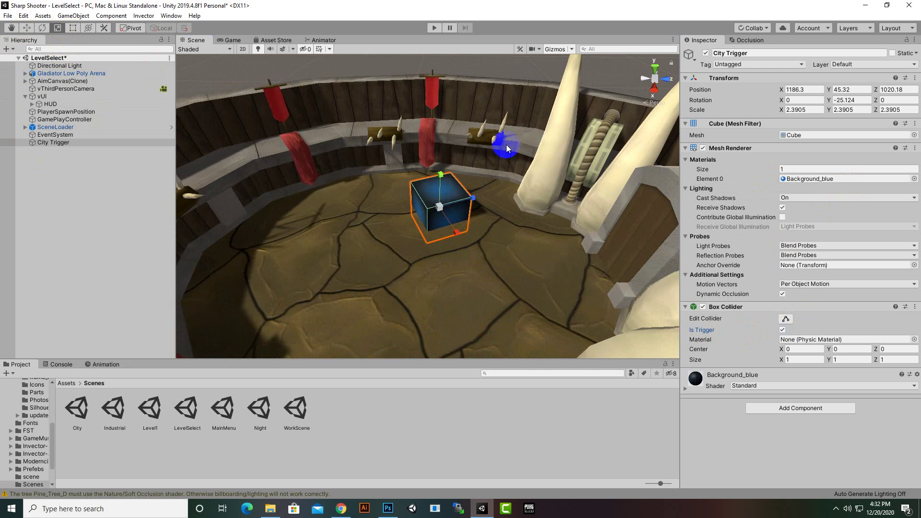
pyautogui.moveTo(437, 166); pyautogui.dragTo(418, 190)
# Lower the flat pad onto the arena floor and shift it slightly left
pyautogui.click(26, 28)
pyautogui.scroll(3, 495, 205)
pyautogui.scroll(-2, 424, 198)
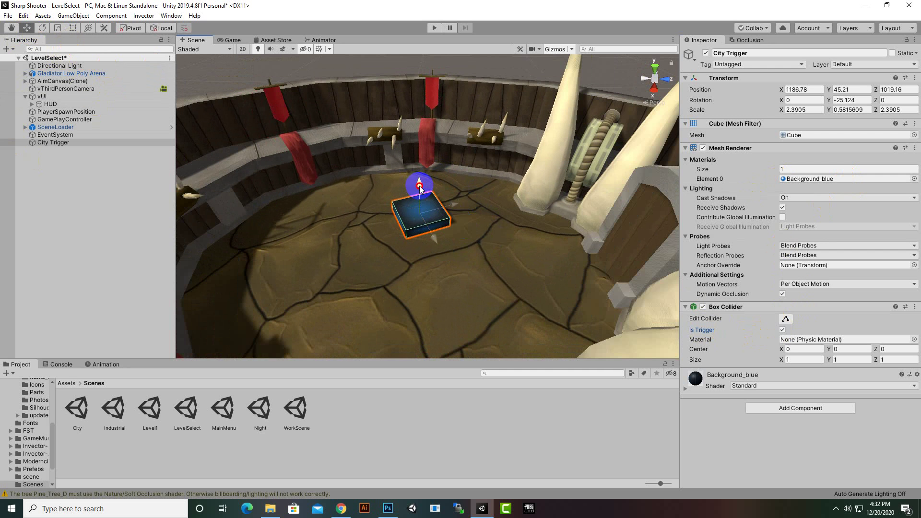
pyautogui.keyDown('alt'); pyautogui.moveTo(491, 324); pyautogui.dragTo(479, 262); pyautogui.keyUp('alt')
pyautogui.moveTo(478, 263); pyautogui.dragTo(391, 252, button='right')
pyautogui.moveTo(391, 253); pyautogui.dragTo(363, 254)
# Duplicate City Trigger with Ctrl+D to create City Trigger (1)
pyautogui.click(53, 143)
pyautogui.click(62, 144)
pyautogui.hotkey('ctrl', 'd')
# Move the copy right of City Trigger, rename it Industrial Trigger, and duplicate it
pyautogui.moveTo(390, 263); pyautogui.dragTo(483, 265)
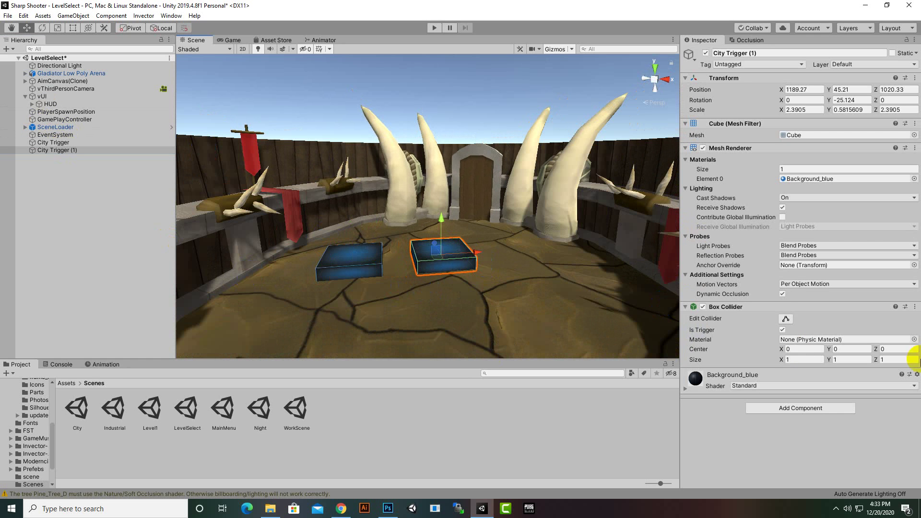
pyautogui.rightClick(70, 153)
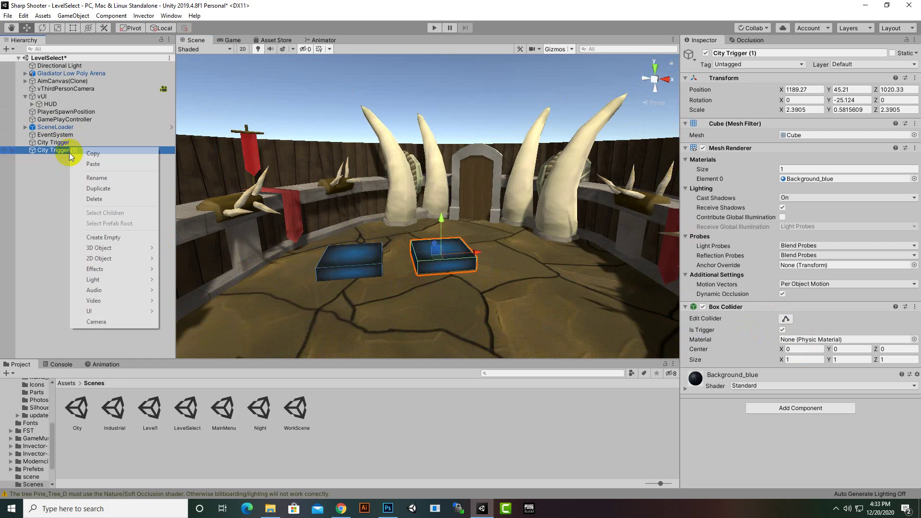
pyautogui.click(85, 177)
pyautogui.moveTo(48, 151); pyautogui.dragTo(2, 151)
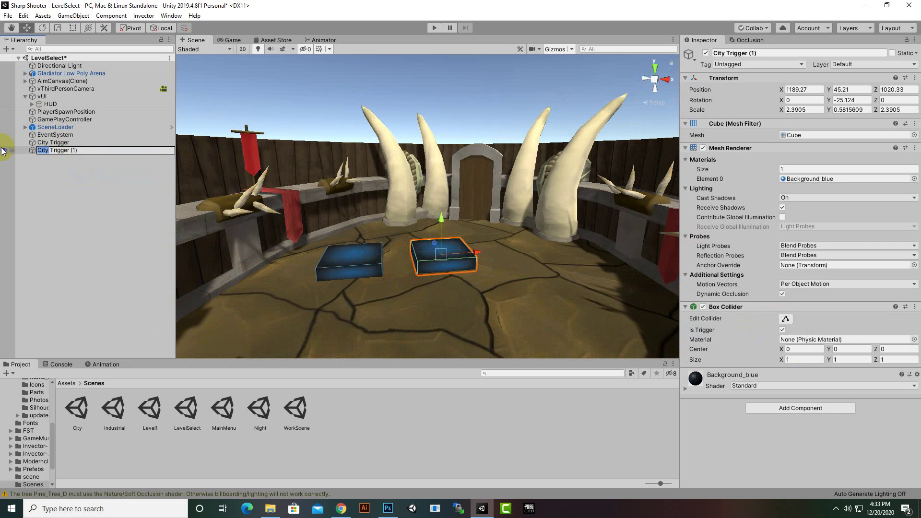
pyautogui.write('In')
pyautogui.press('Return')
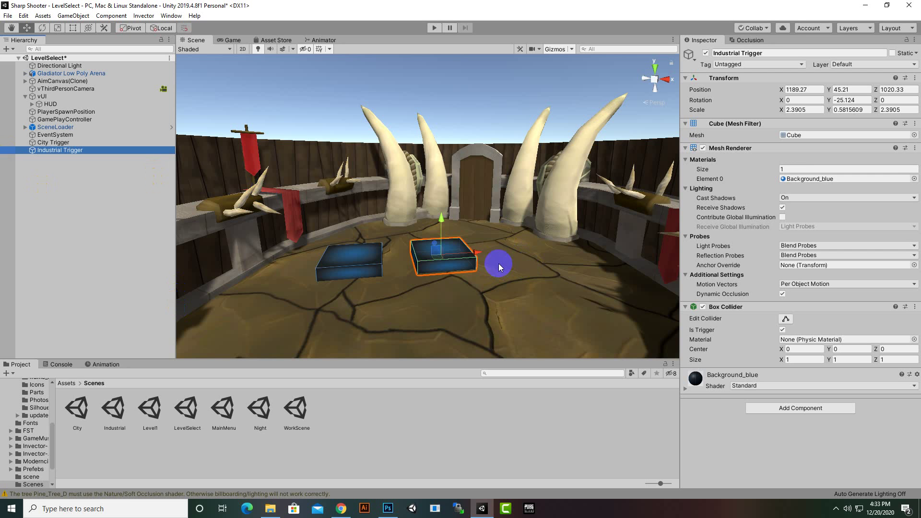
pyautogui.hotkey('ctrl', 'd')
# Move the third pad further right to X 1193.16, Y 45.21, Z 1022.15
pyautogui.moveTo(451, 254); pyautogui.dragTo(569, 260)
pyautogui.moveTo(569, 260); pyautogui.dragTo(465, 380, button='right')
pyautogui.keyDown('alt'); pyautogui.moveTo(465, 381); pyautogui.dragTo(258, 416); pyautogui.keyUp('alt')
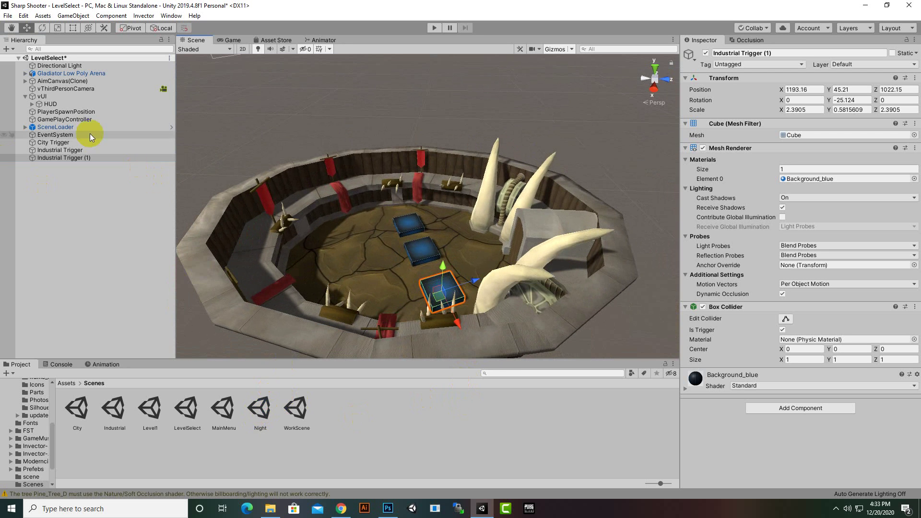
# Rename the third pad from Industrial Trigger (1) to Night Trigger (1)
pyautogui.rightClick(67, 157)
pyautogui.click(94, 185)
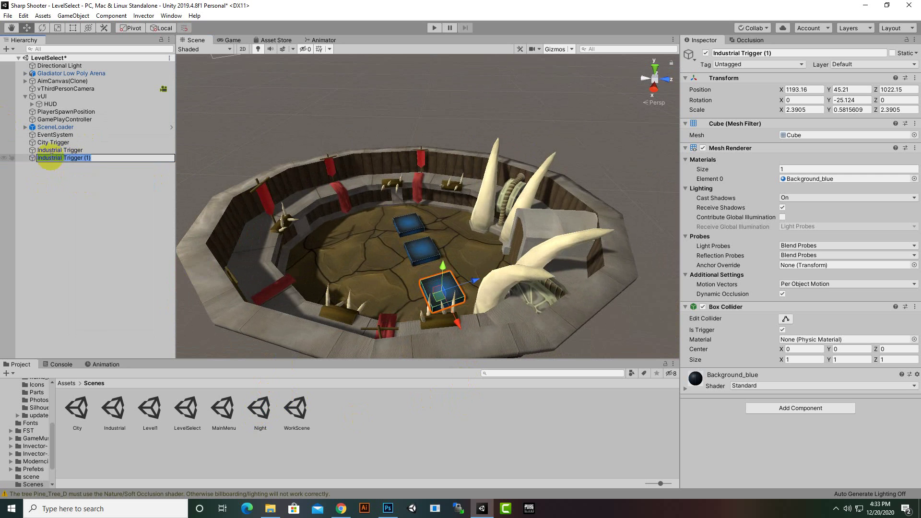
pyautogui.moveTo(63, 160); pyautogui.dragTo(1, 158)
pyautogui.write('Nigh')
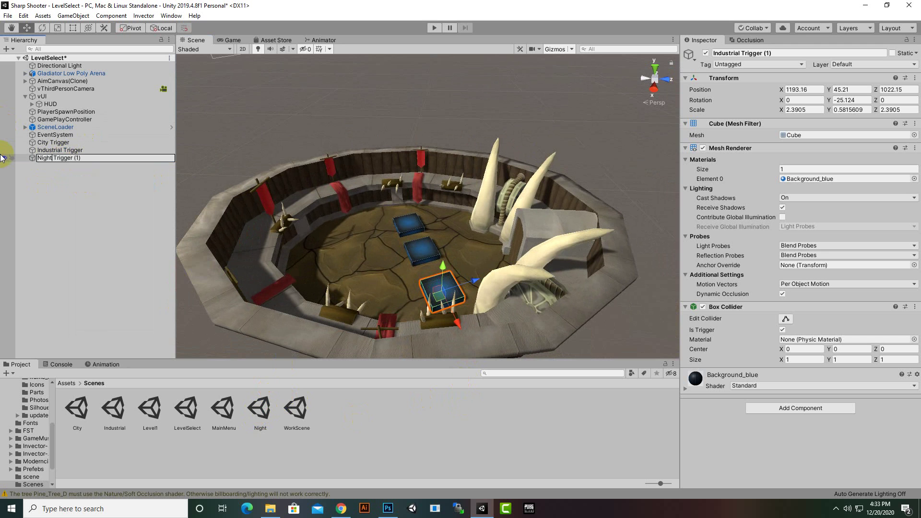
pyautogui.press('Return')
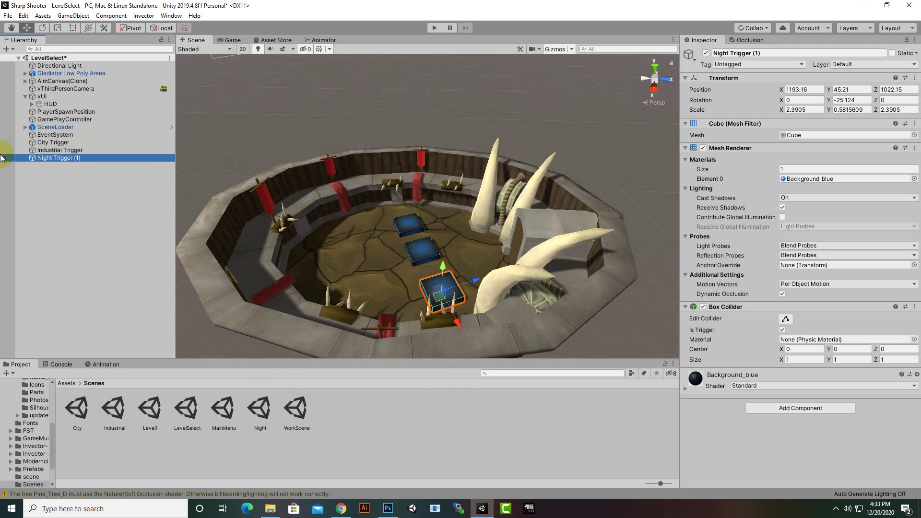
pyautogui.click(801, 53)
# Drop the (1) suffix to name the pad Night Trigger, and open Classic_RPG_GUI/update
pyautogui.click(801, 53)
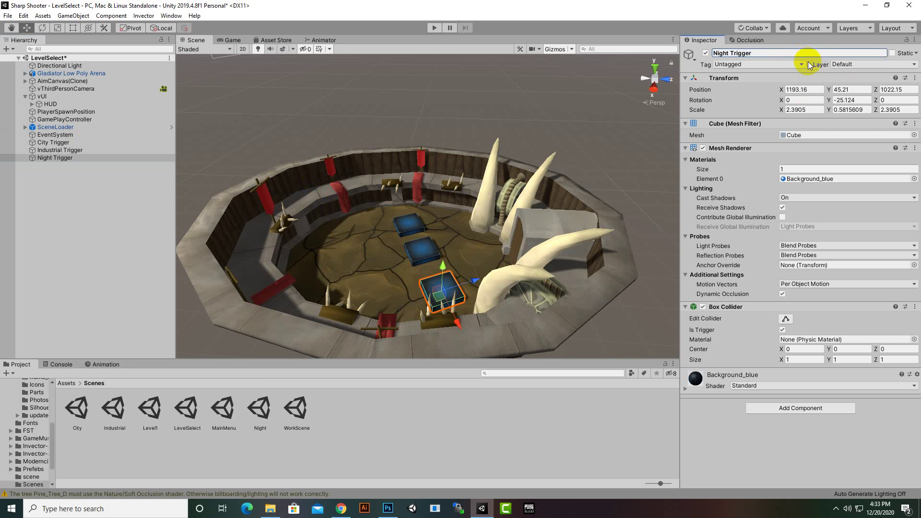
pyautogui.click(67, 382)
pyautogui.click(321, 453)
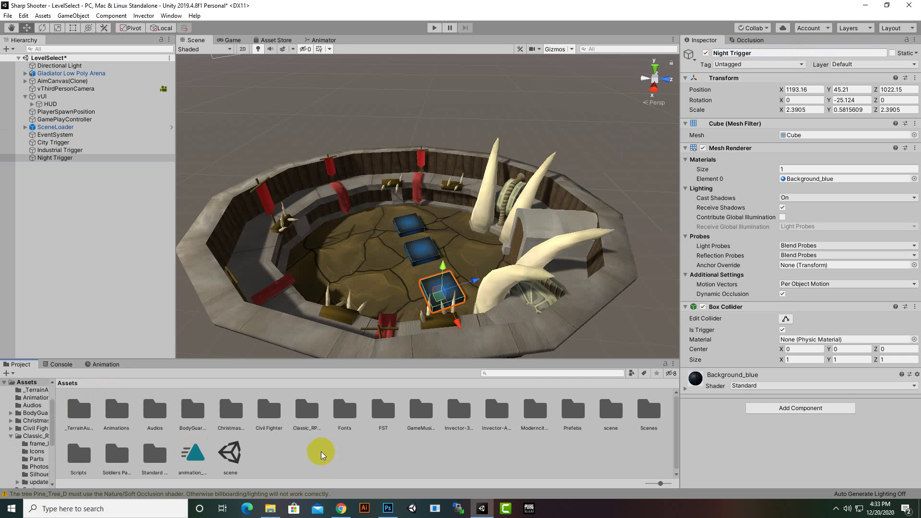
pyautogui.click(306, 412)
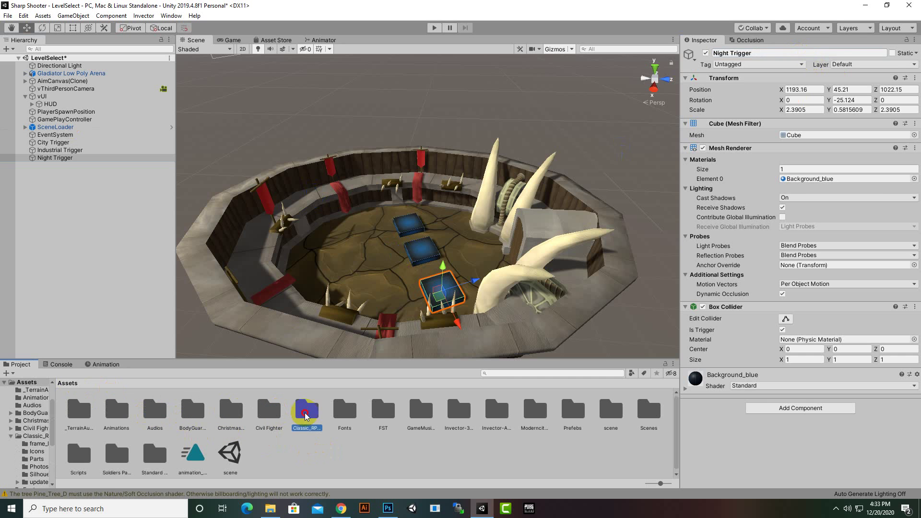
pyautogui.doubleClick(307, 415)
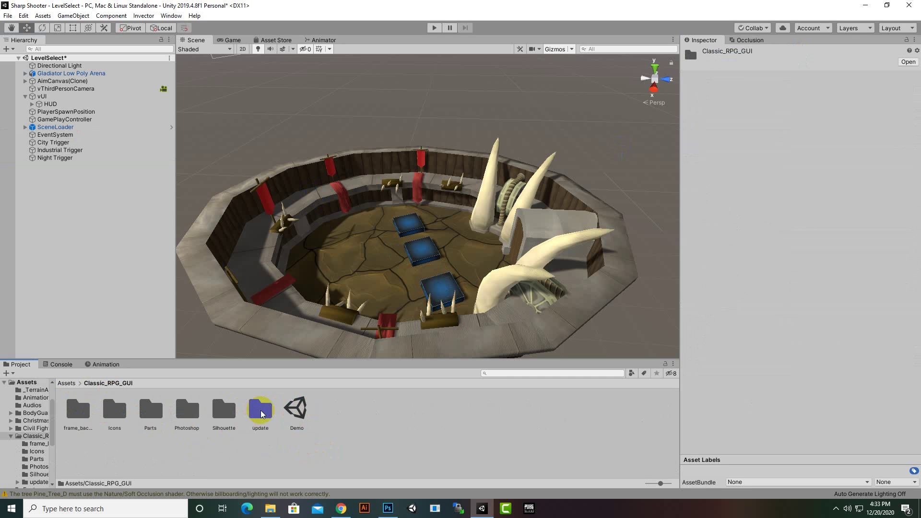
pyautogui.doubleClick(262, 414)
# Give the middle pad Background_green and Night Trigger Background_red
pyautogui.moveTo(246, 414); pyautogui.dragTo(416, 304)
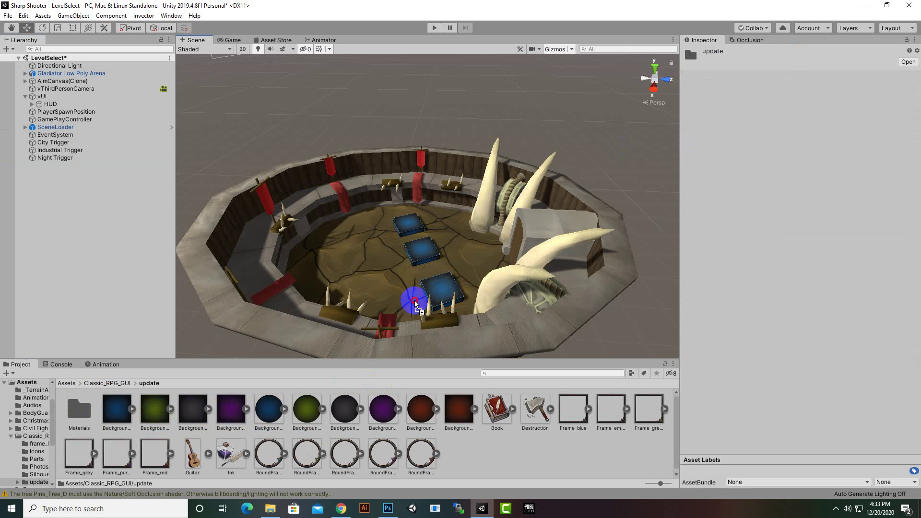
pyautogui.moveTo(428, 260); pyautogui.dragTo(424, 259)
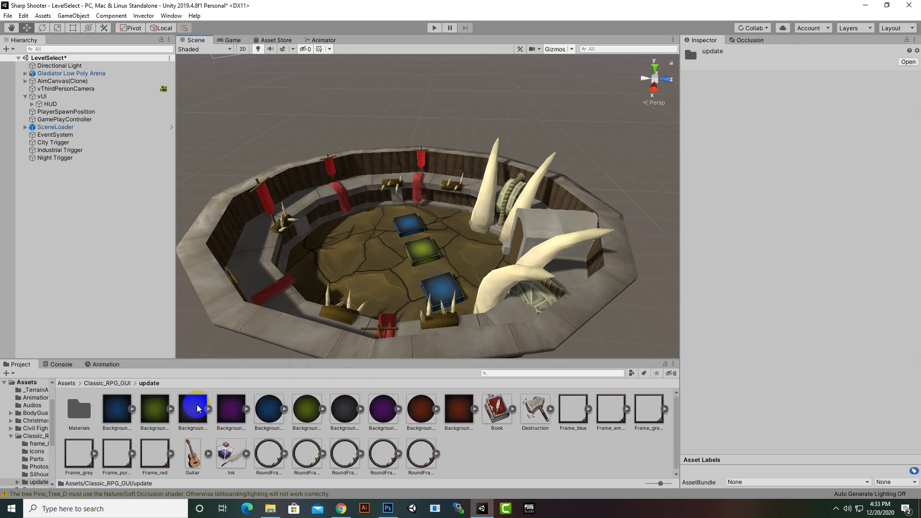
pyautogui.moveTo(191, 411); pyautogui.dragTo(435, 289)
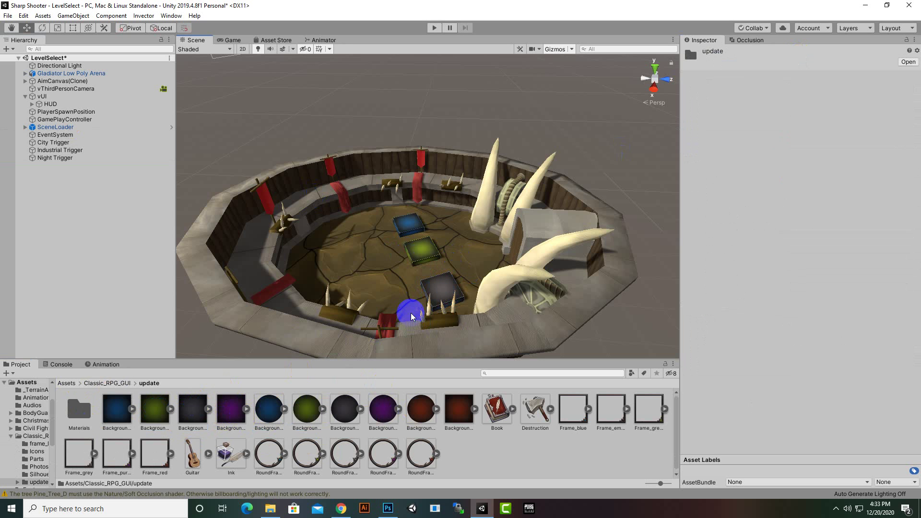
pyautogui.scroll(3, 461, 297)
pyautogui.moveTo(459, 408); pyautogui.dragTo(459, 271)
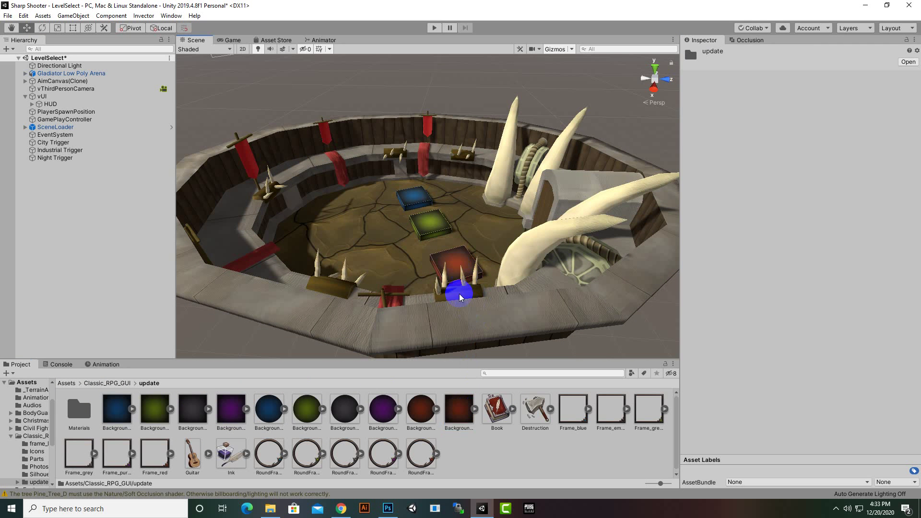
pyautogui.keyDown('alt'); pyautogui.moveTo(461, 268); pyautogui.dragTo(640, 247); pyautogui.keyUp('alt')
pyautogui.scroll(6, 387, 294)
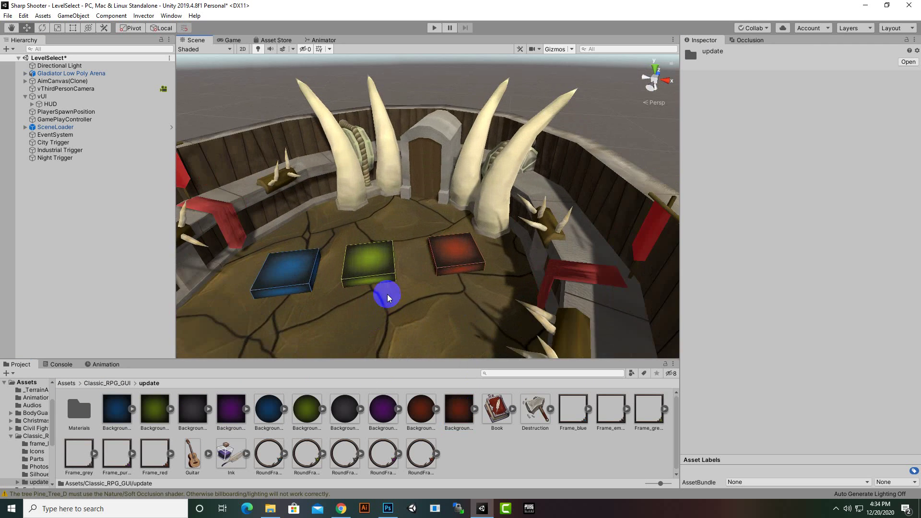
pyautogui.click(458, 297)
# Select all three trigger pads and rotate them together around the Y axis
pyautogui.keyDown('alt'); pyautogui.moveTo(461, 297); pyautogui.dragTo(600, 252); pyautogui.keyUp('alt')
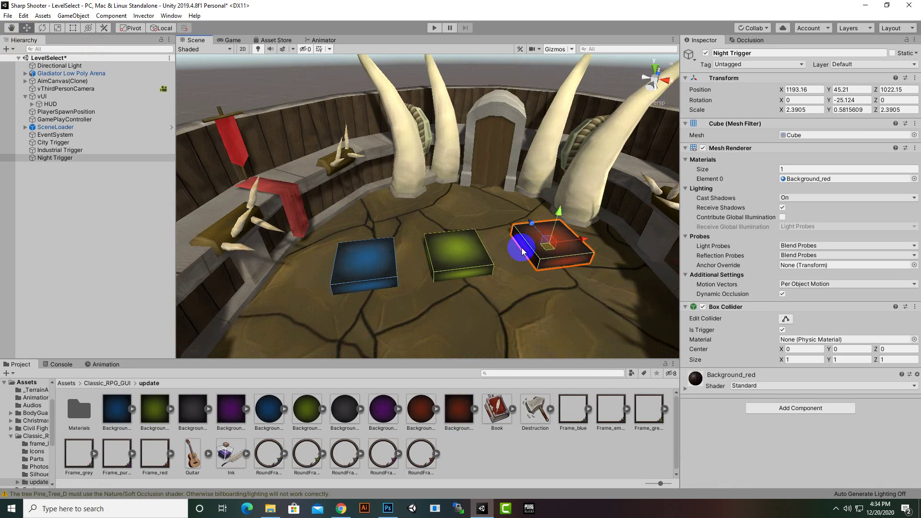
pyautogui.keyDown('shift'); pyautogui.click(456, 265); pyautogui.keyUp('shift')
pyautogui.keyDown('shift'); pyautogui.click(369, 272); pyautogui.keyUp('shift')
pyautogui.click(41, 28)
pyautogui.moveTo(386, 284); pyautogui.dragTo(366, 284)
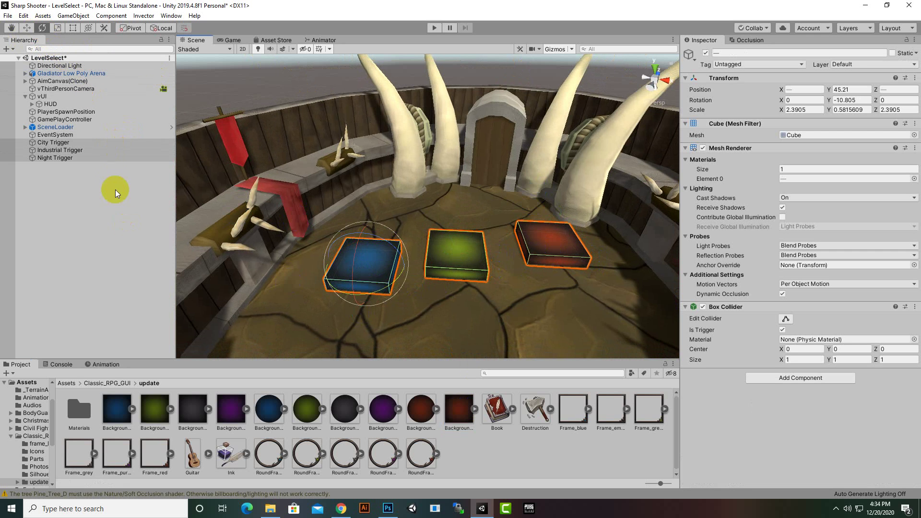
# Move Industrial Trigger to X 1189.42, Z 1019.56 and Night Trigger to X 1193.47, Z 1020.52
pyautogui.click(77, 157)
pyautogui.click(77, 150)
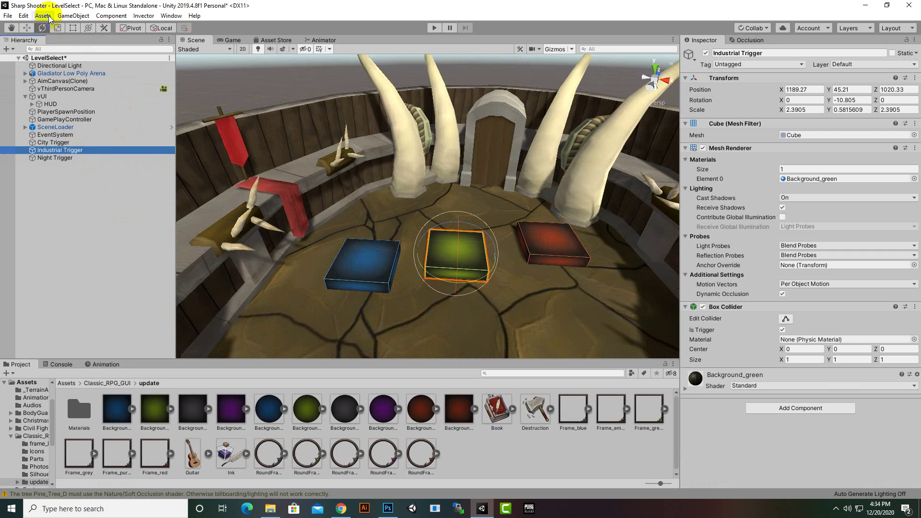
pyautogui.click(27, 27)
pyautogui.moveTo(453, 244); pyautogui.dragTo(453, 249)
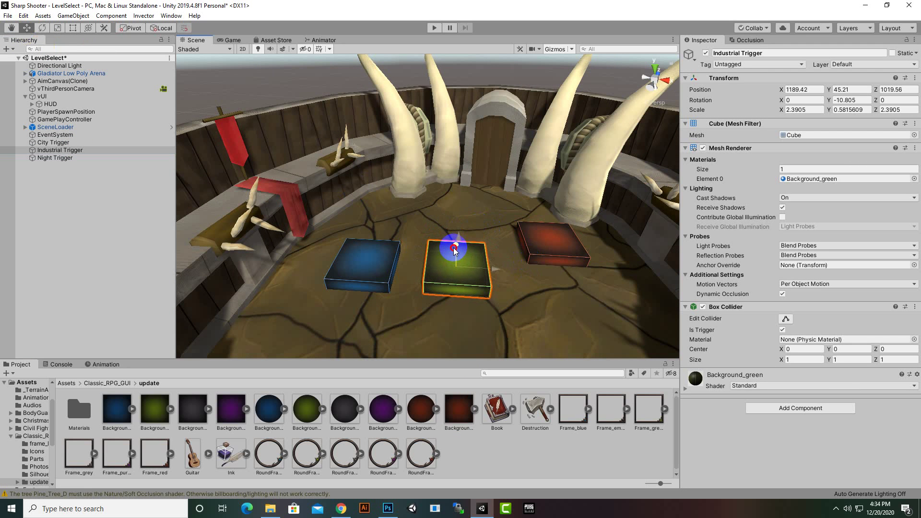
pyautogui.click(72, 157)
pyautogui.moveTo(551, 216); pyautogui.dragTo(548, 246)
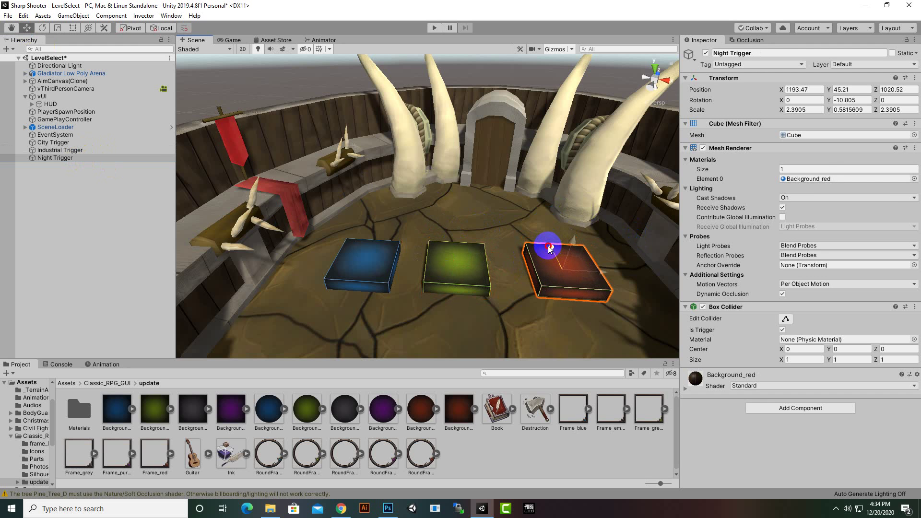
# Reselect all three pads and zoom out to check the even row
pyautogui.scroll(-3, 499, 278)
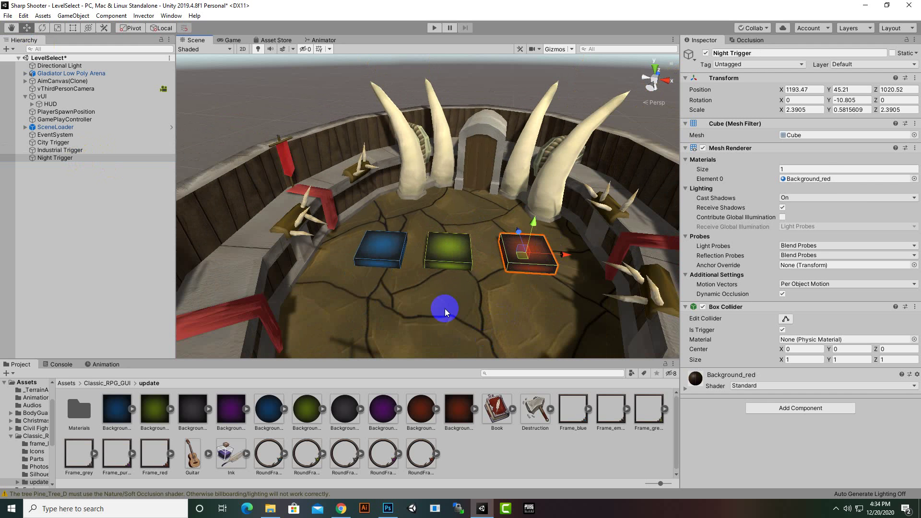
pyautogui.keyDown('shift'); pyautogui.click(440, 254); pyautogui.keyUp('shift')
pyautogui.keyDown('shift'); pyautogui.click(376, 254); pyautogui.keyUp('shift')
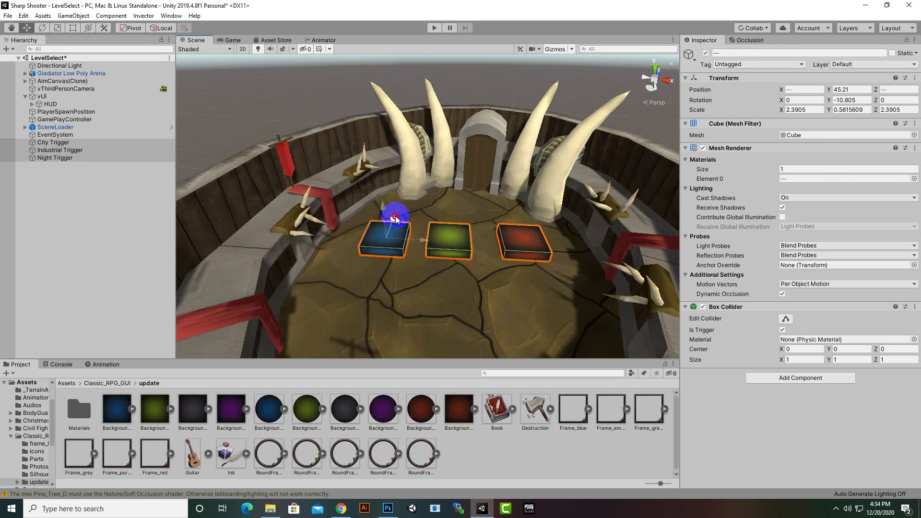
pyautogui.scroll(-3, 451, 262)
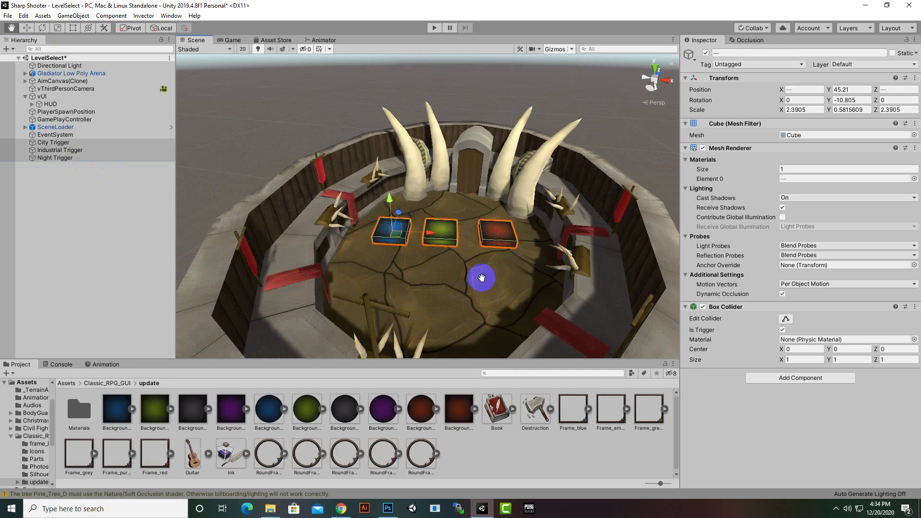